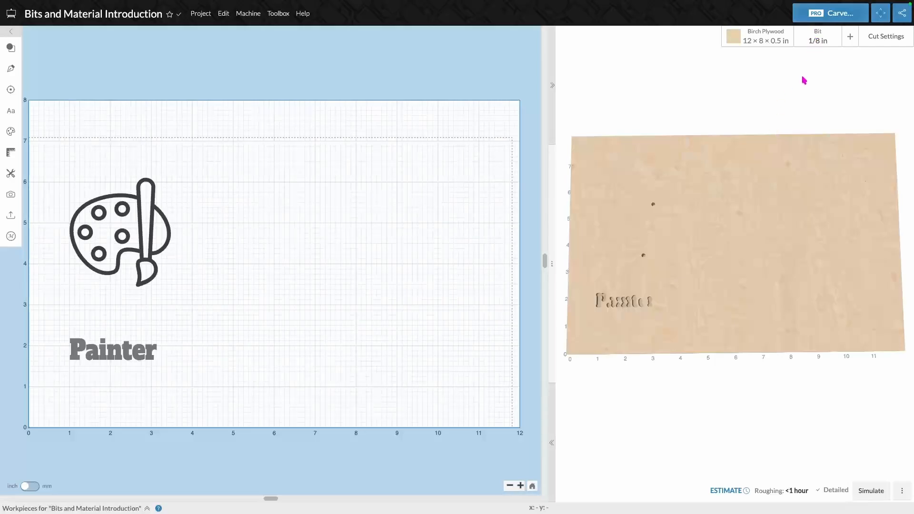
# Choose the 1/8 in Single Flute End Mill as the carving bit and look through the brands available for adding bits
pyautogui.click(818, 38)
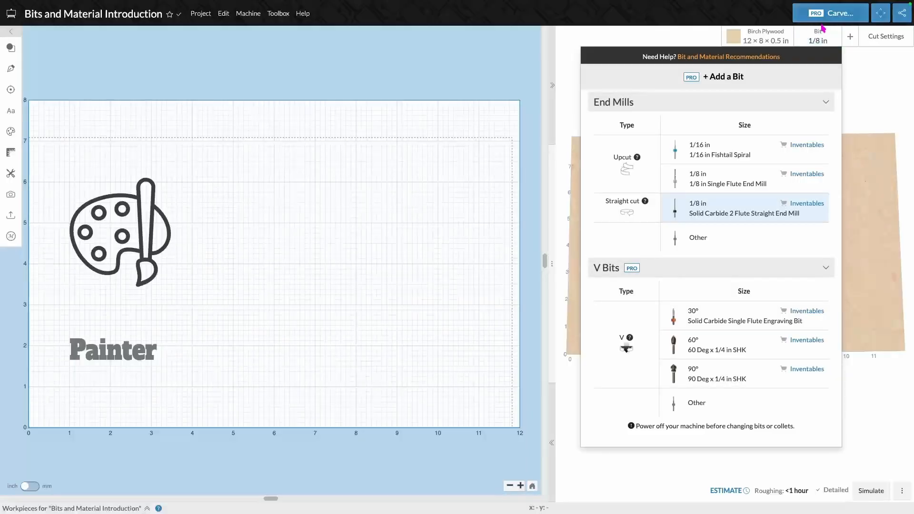
pyautogui.click(745, 186)
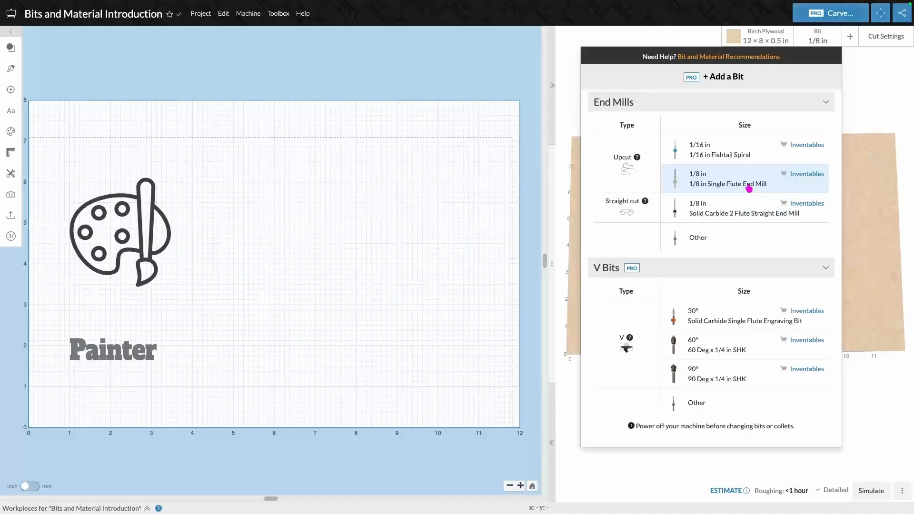
pyautogui.click(725, 79)
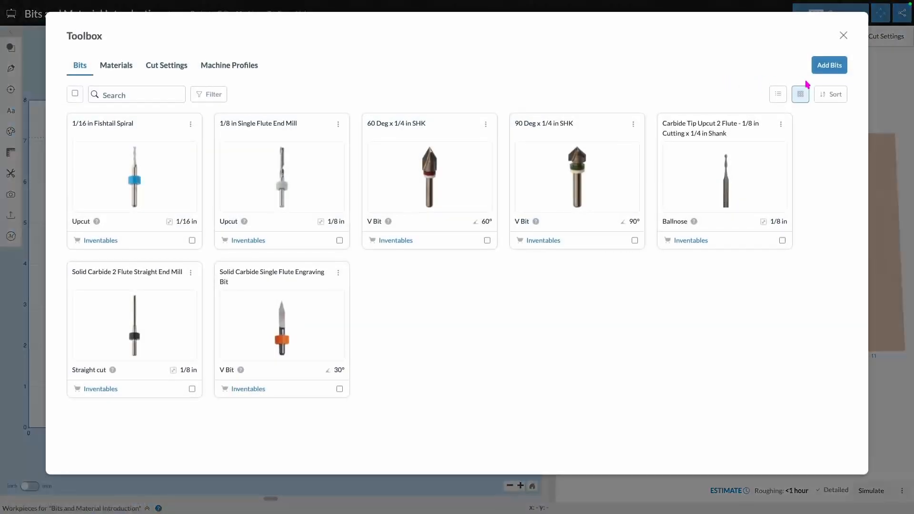
pyautogui.click(837, 71)
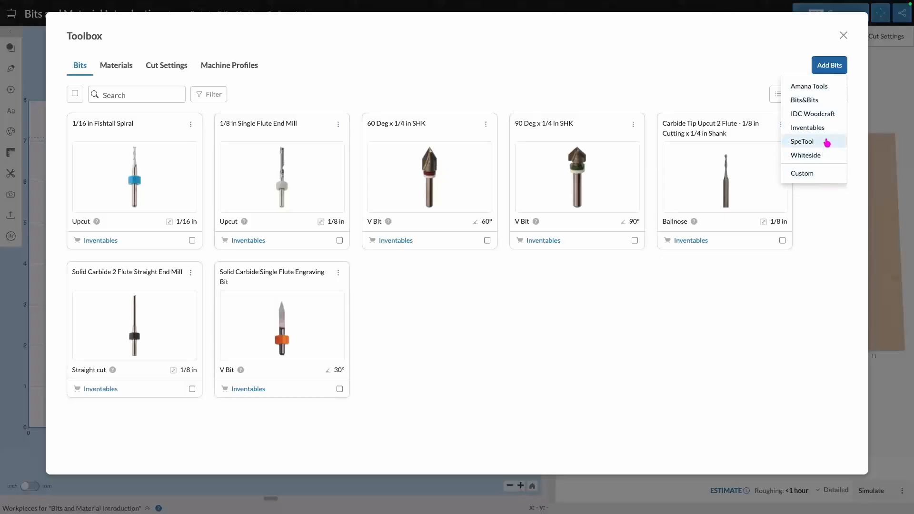
pyautogui.click(843, 35)
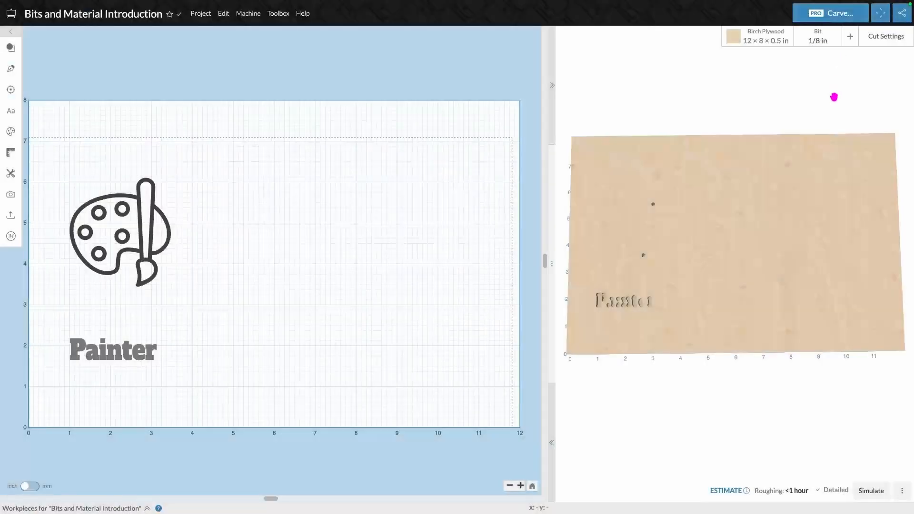
# Try the 30° Solid Carbide Single Flute Engraving Bit as an additional detail bit, and remove that detail bit again
pyautogui.click(850, 38)
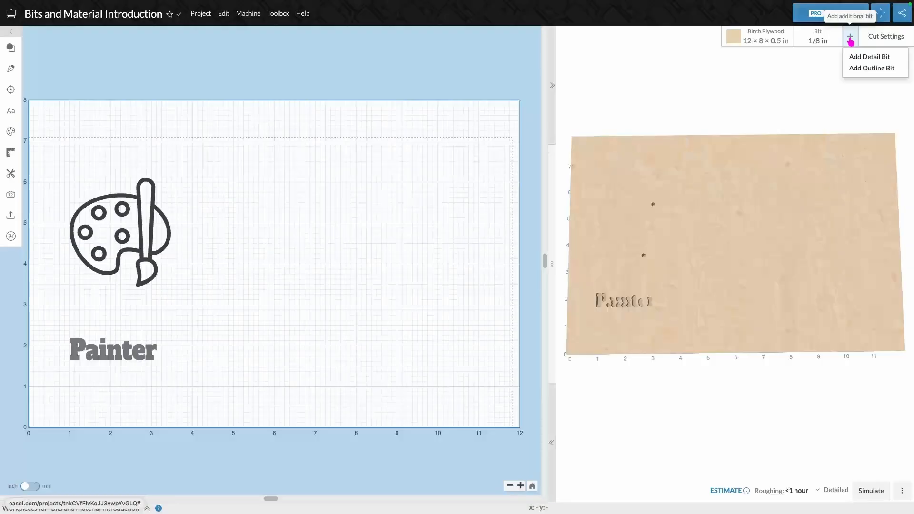
pyautogui.click(872, 57)
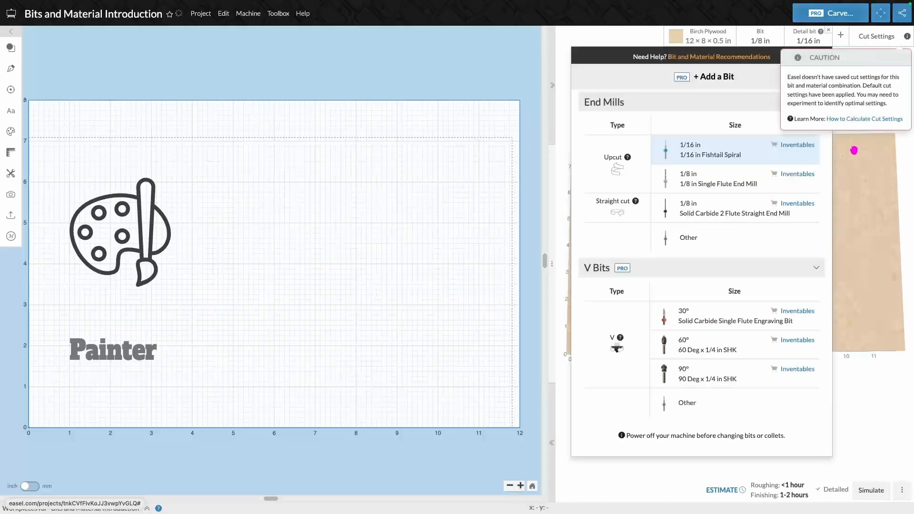
pyautogui.click(691, 307)
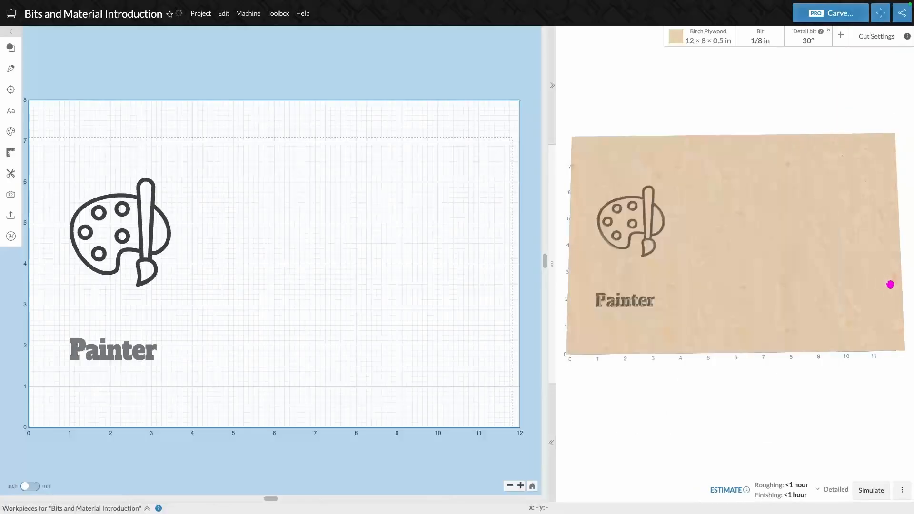
pyautogui.click(829, 30)
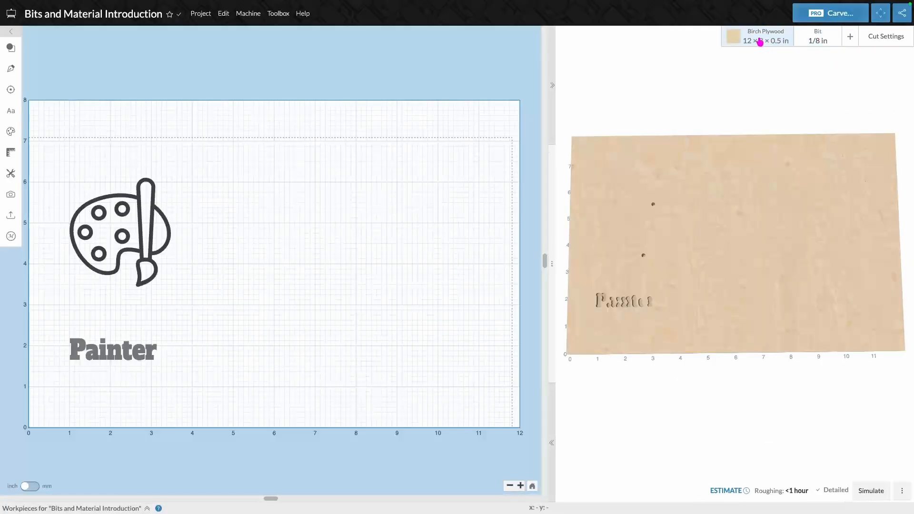
# Check which sources are offered for adding a new material to the toolbox
pyautogui.click(760, 43)
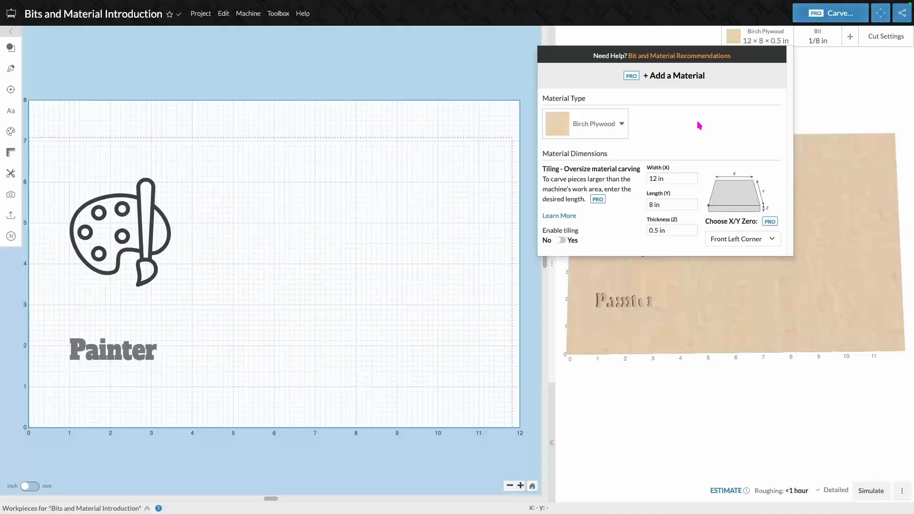
pyautogui.click(679, 76)
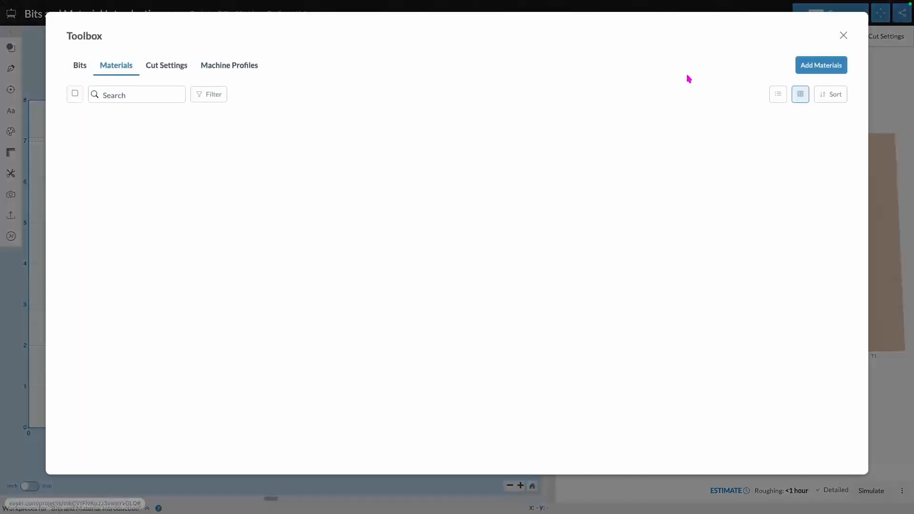
pyautogui.click(796, 74)
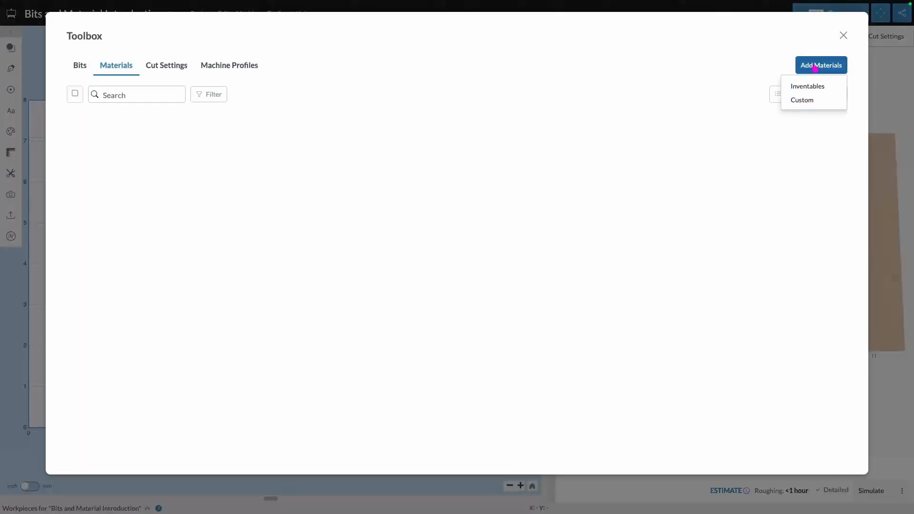
pyautogui.click(843, 36)
# Set the workpiece's material type to Bubinga
pyautogui.click(745, 36)
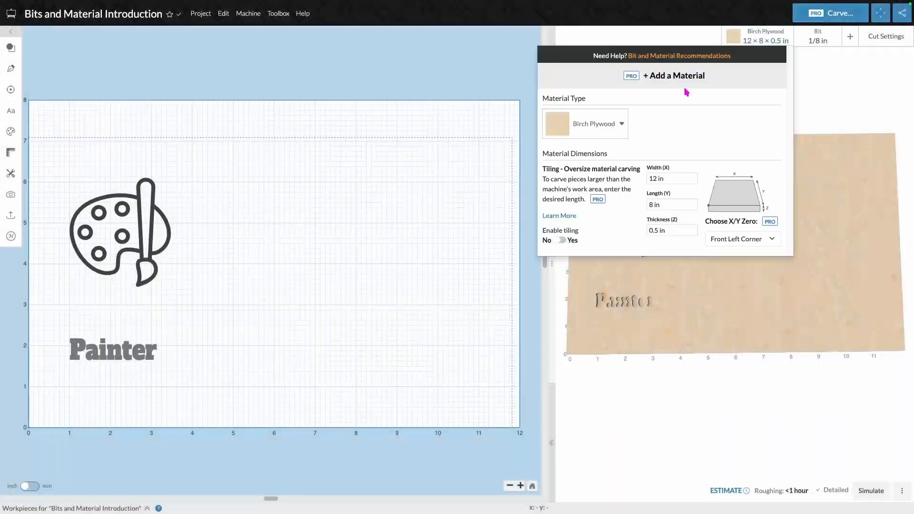
pyautogui.click(597, 123)
pyautogui.scroll(-5, 610, 183)
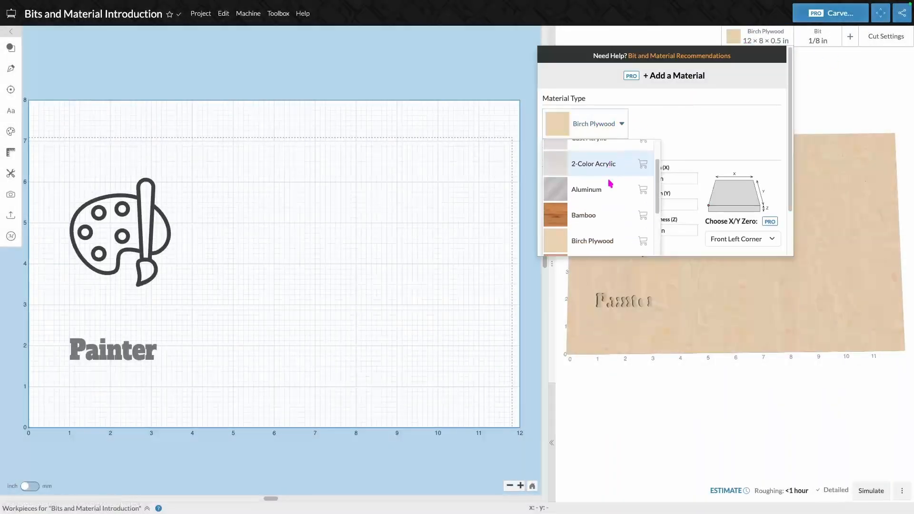
pyautogui.scroll(1, 600, 193)
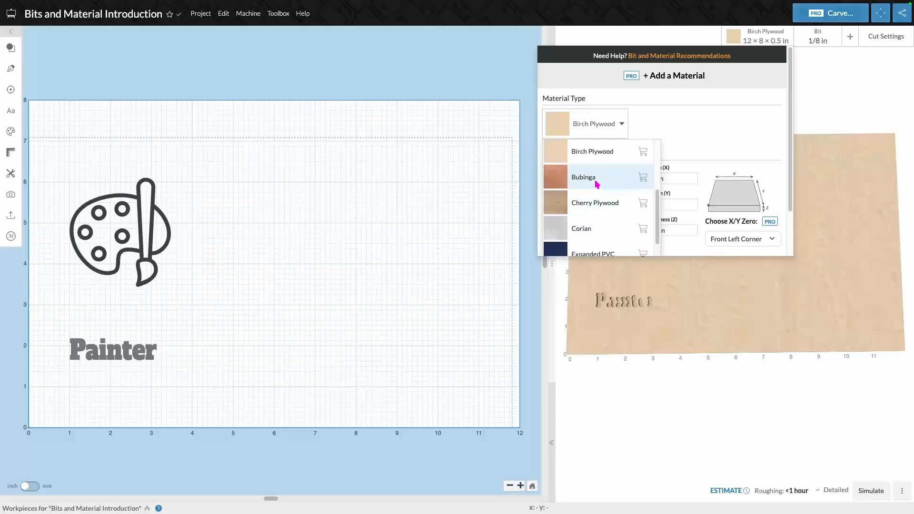
pyautogui.click(596, 180)
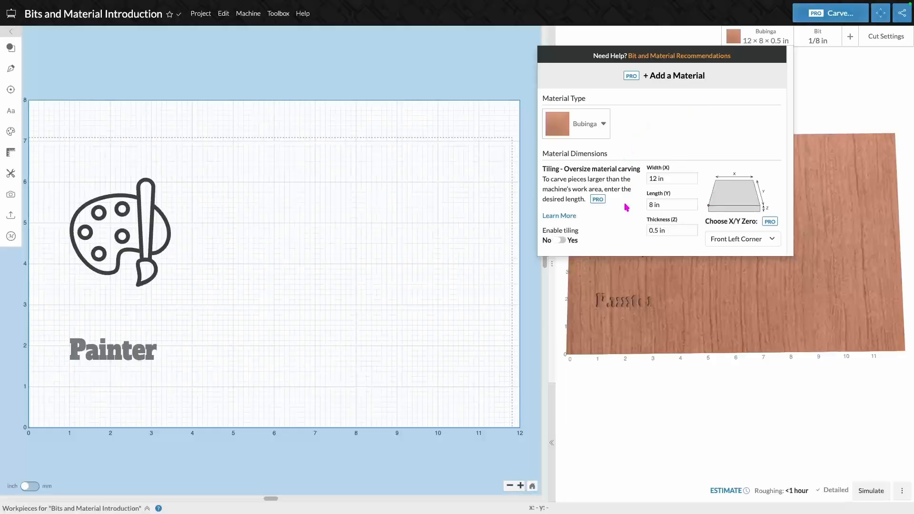
# Set the material's width (X) to 15 in
pyautogui.click(656, 180)
pyautogui.press('BackSpace')
pyautogui.write('5')
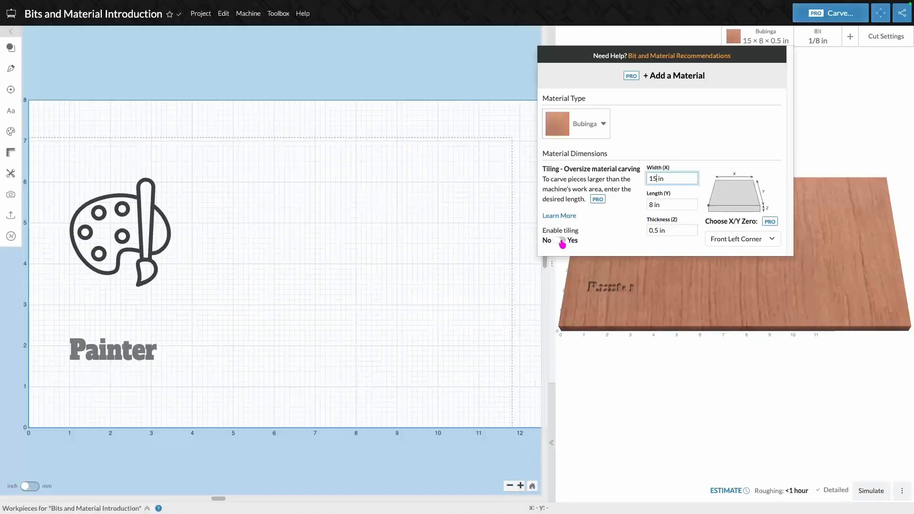
# Try oversize tiling with two overlapping tiles, switching the active tile between Tile 2 and Tile 1, and disable tiling again
pyautogui.click(560, 241)
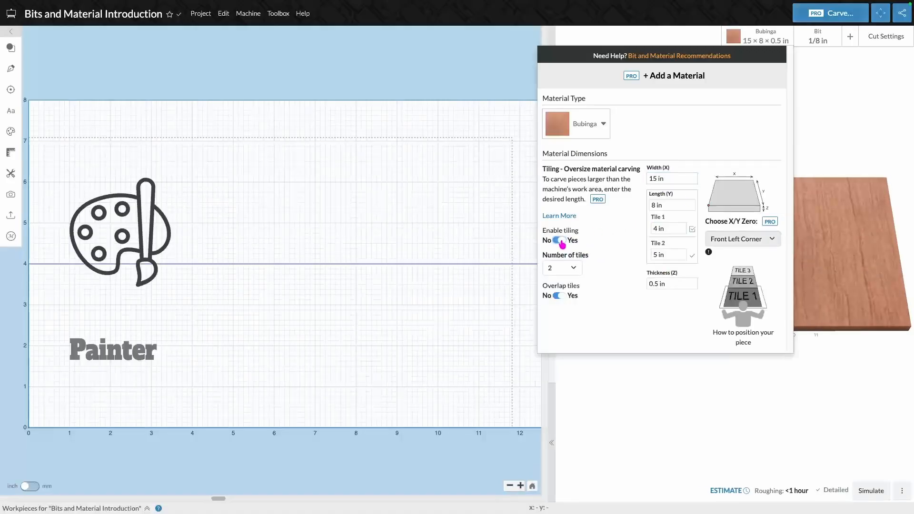
pyautogui.click(692, 256)
pyautogui.click(692, 256)
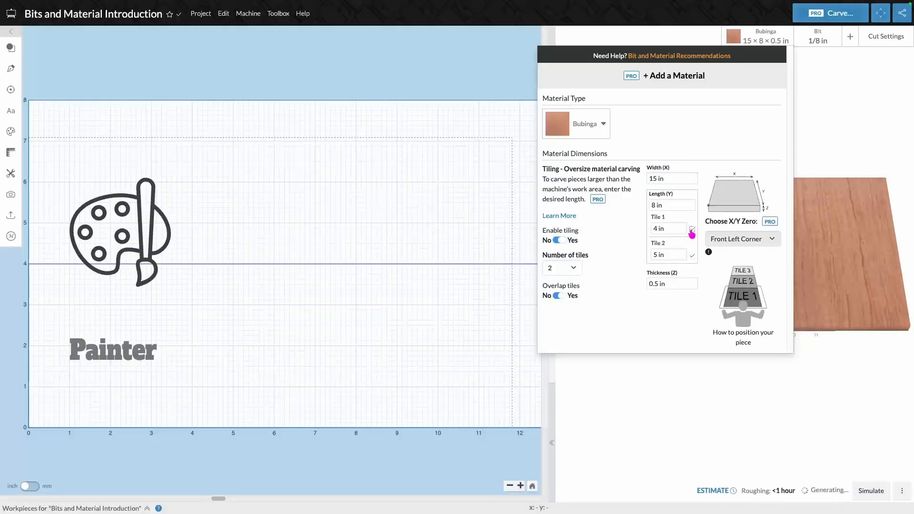
pyautogui.click(692, 257)
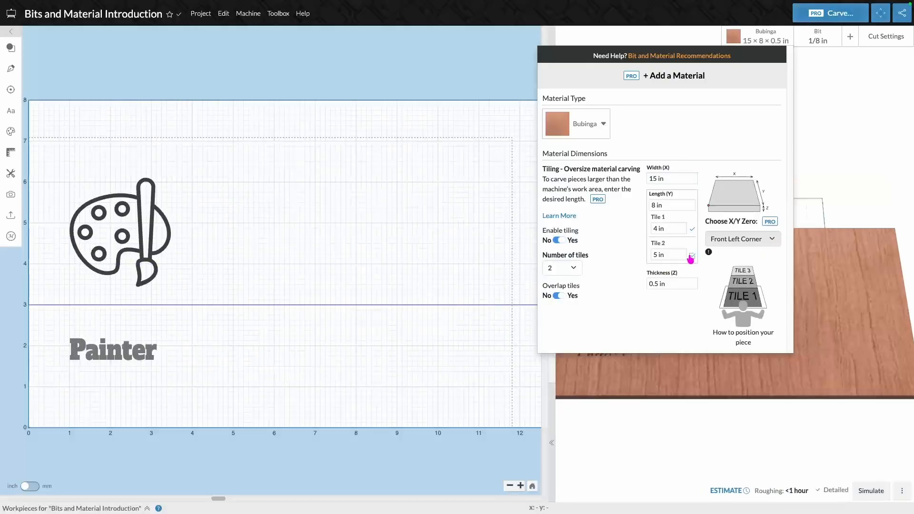
pyautogui.click(691, 231)
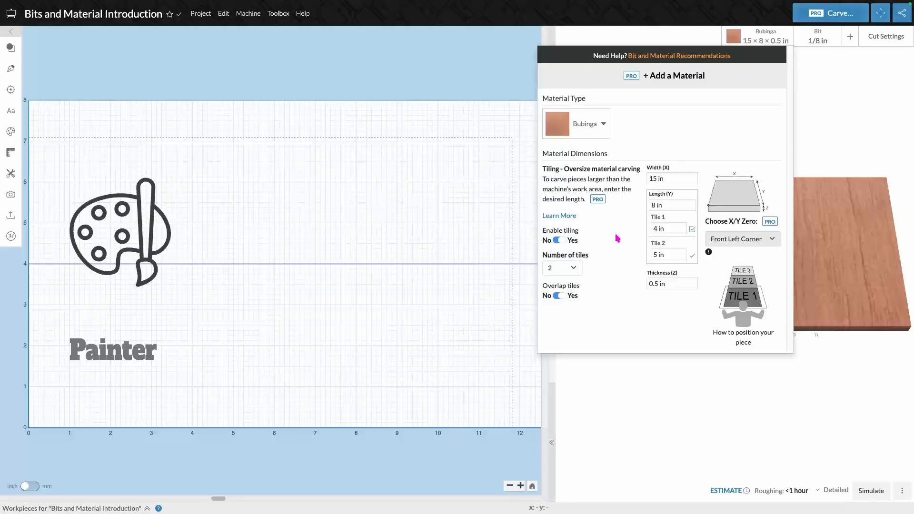
pyautogui.click(560, 241)
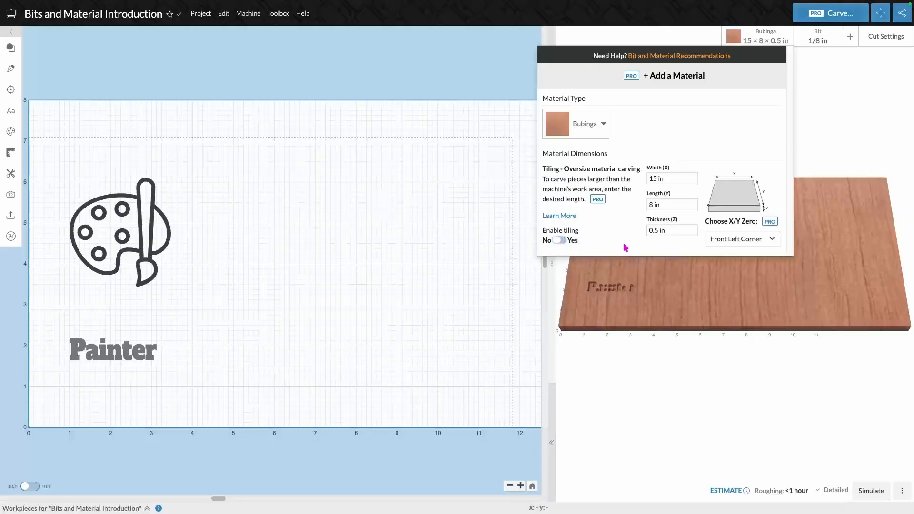
# Try Center as the material's X/Y zero, return it to Front Left Corner, and close the material settings
pyautogui.click(774, 241)
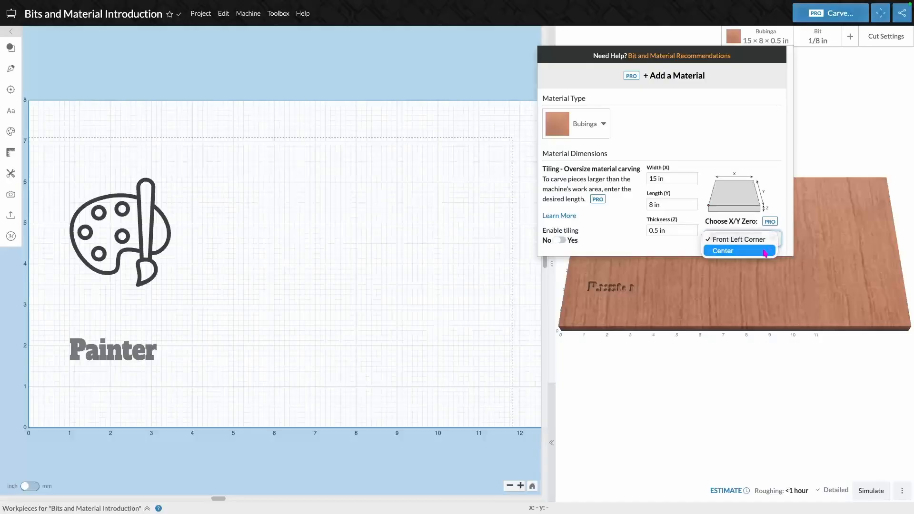
pyautogui.click(765, 252)
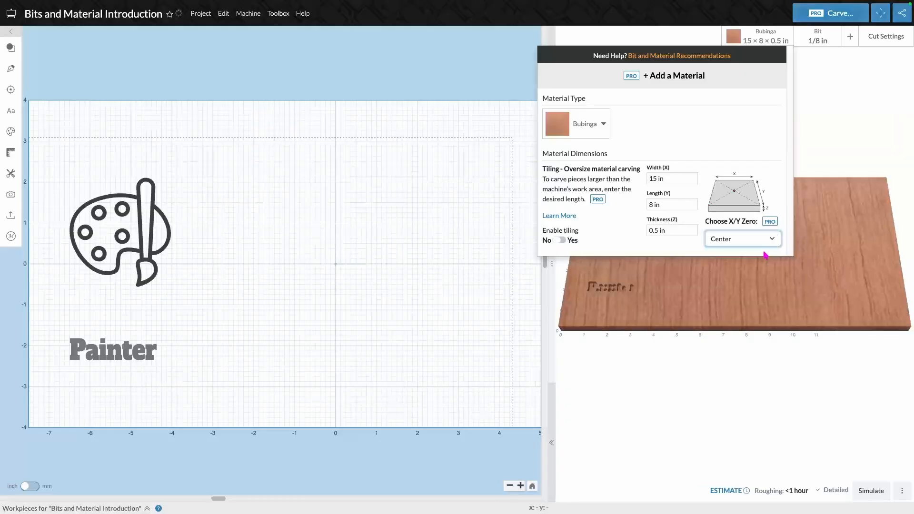
pyautogui.click(763, 241)
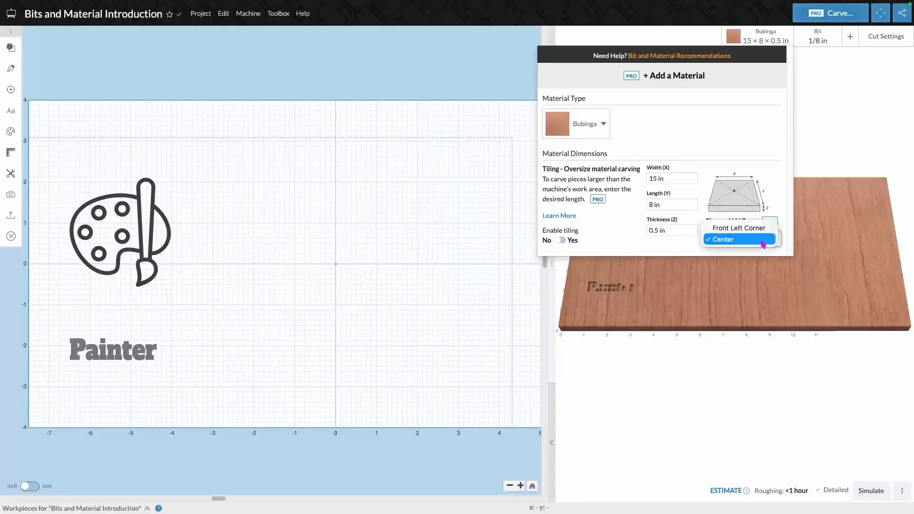
pyautogui.click(755, 228)
pyautogui.click(761, 238)
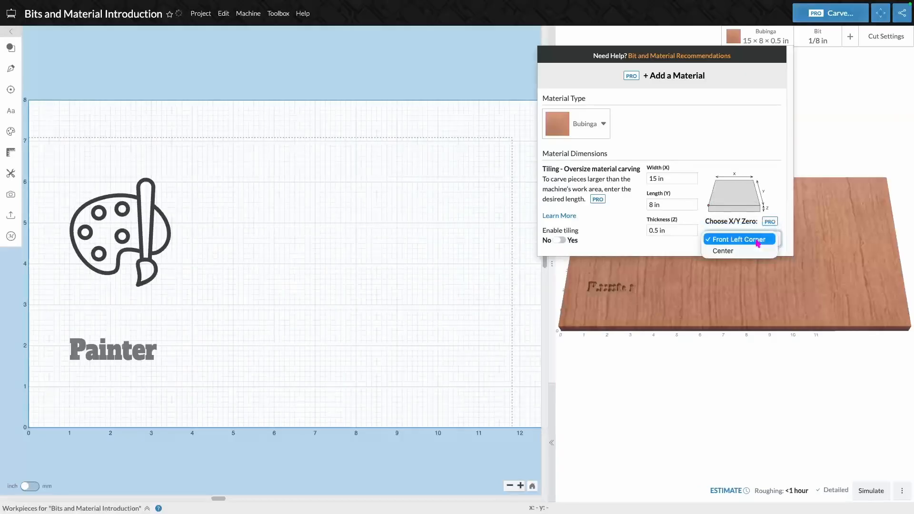
pyautogui.click(764, 251)
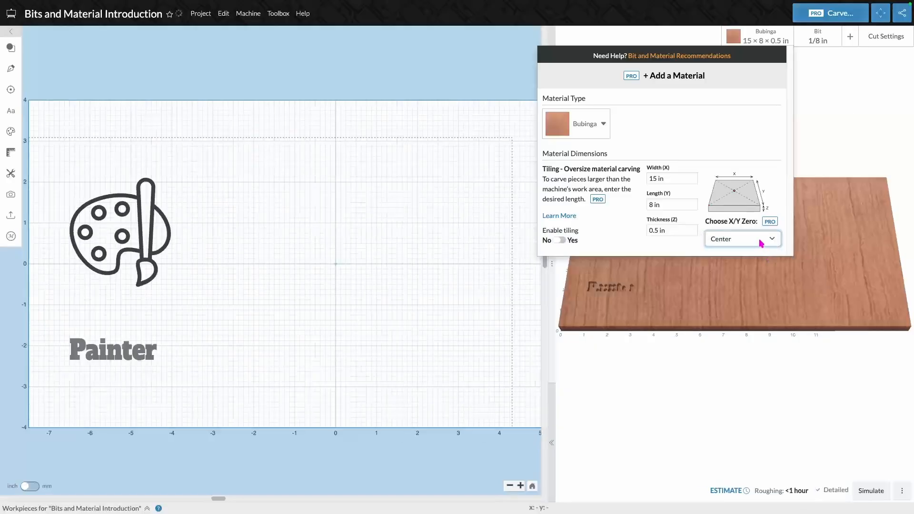
pyautogui.click(760, 244)
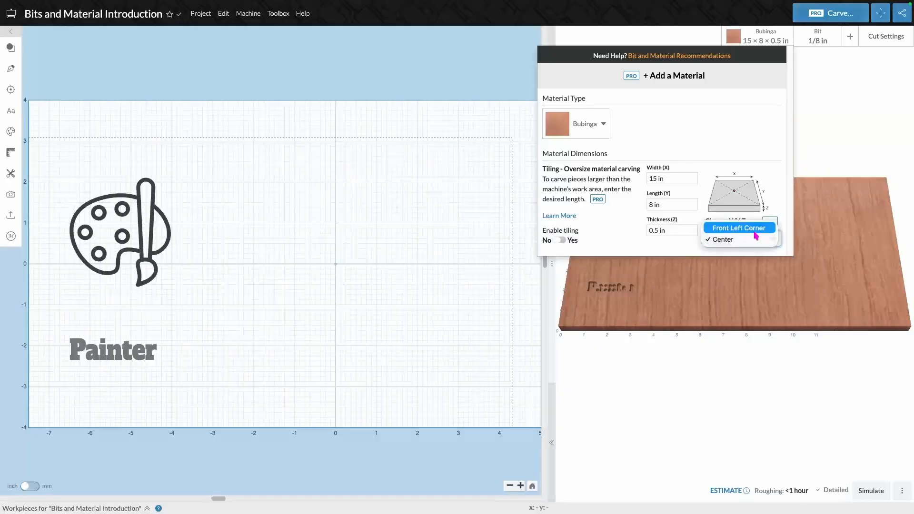
pyautogui.click(756, 233)
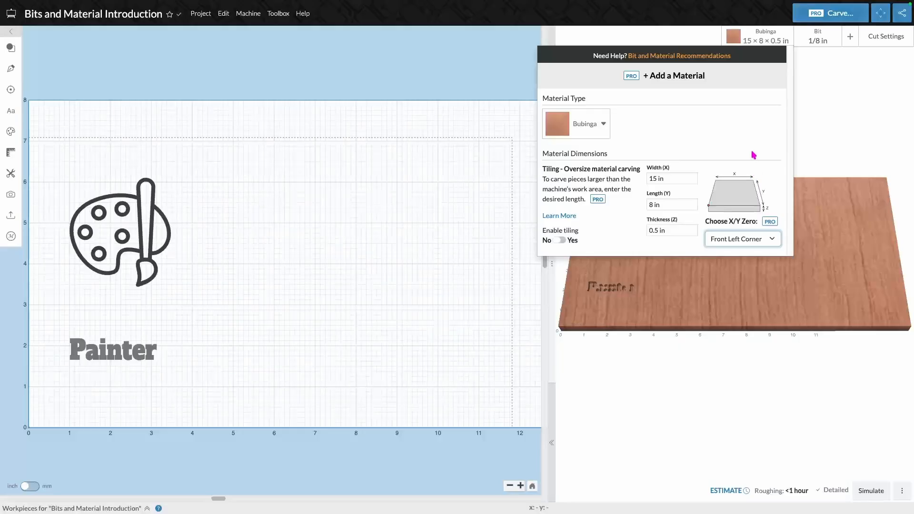
pyautogui.click(830, 134)
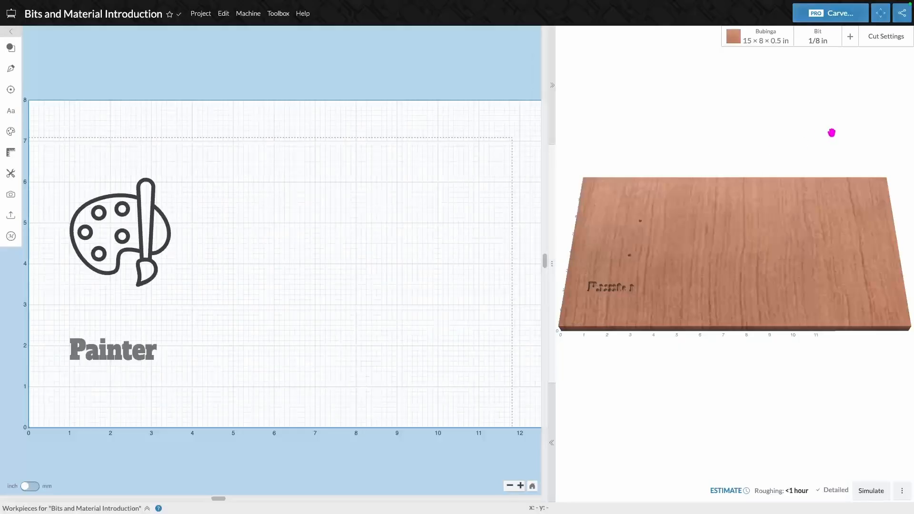
# Set the workpiece's material type to Bamboo and inspect the board in the 3D preview
pyautogui.moveTo(736, 237); pyautogui.dragTo(731, 297)
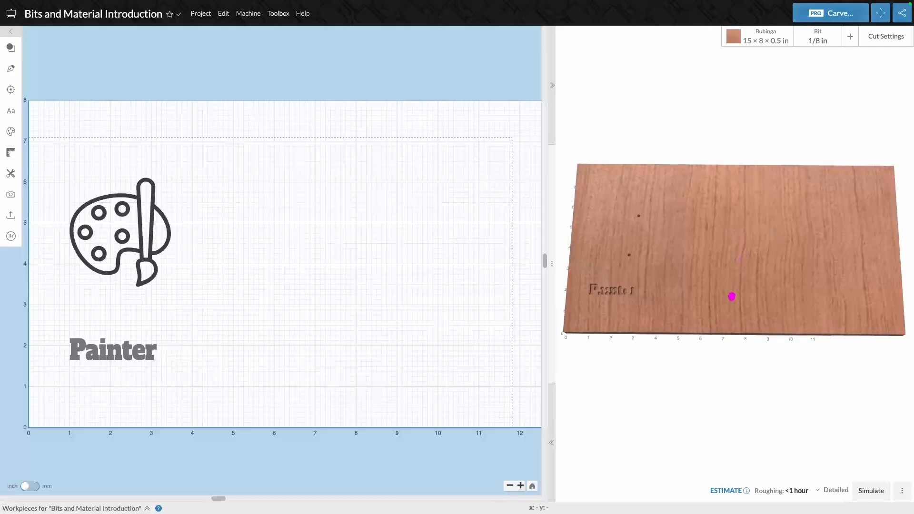
pyautogui.click(771, 41)
pyautogui.click(590, 131)
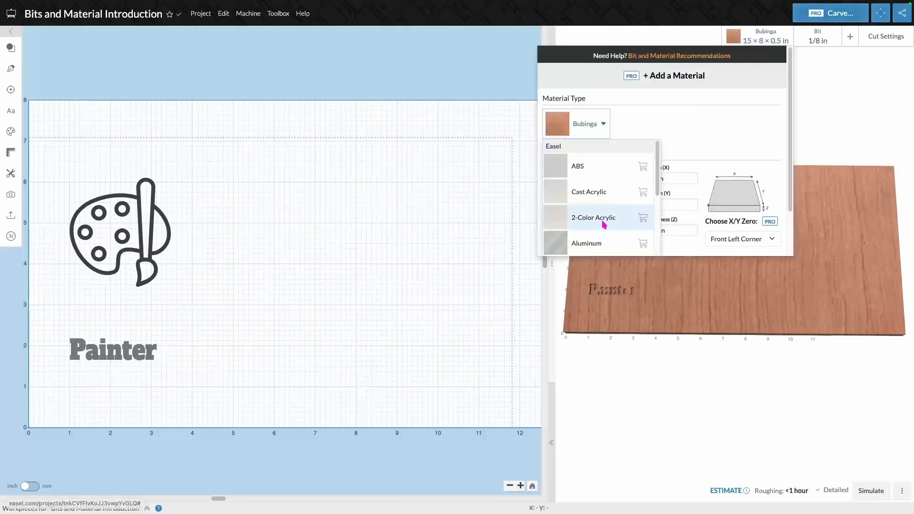
pyautogui.scroll(-1, 607, 210)
pyautogui.scroll(-2, 613, 205)
pyautogui.click(603, 147)
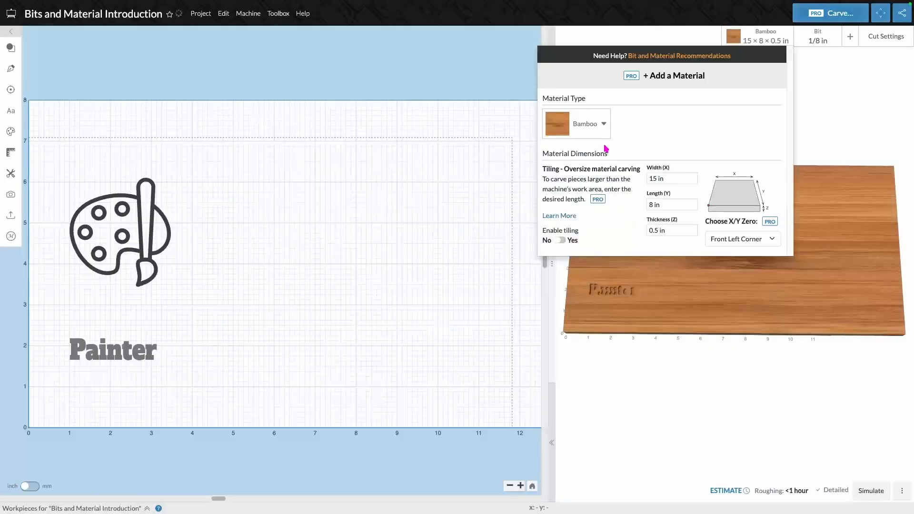
pyautogui.click(685, 371)
pyautogui.moveTo(699, 288); pyautogui.dragTo(703, 321)
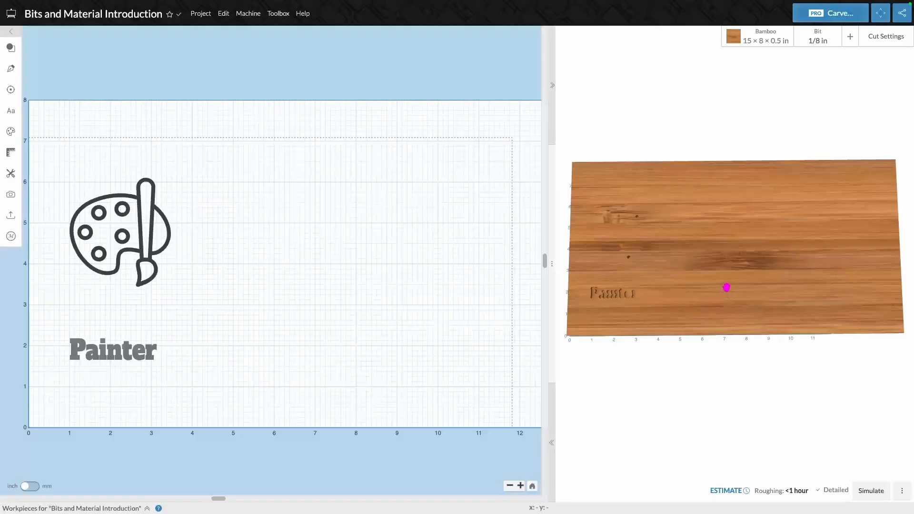
pyautogui.moveTo(727, 271); pyautogui.dragTo(726, 277)
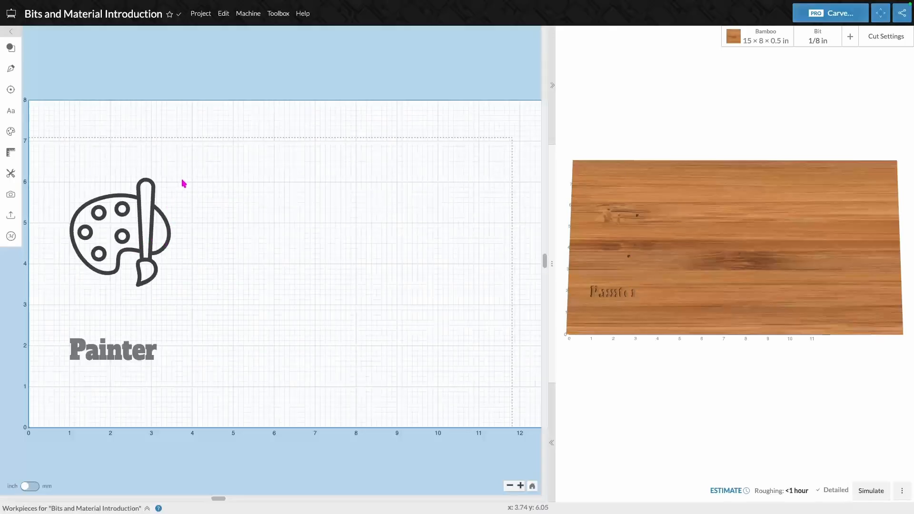
# Enlarge the palette-and-brush artwork to about 5.7 × 6.1 in and move it to about X 3.72 in, Y 1.49 in
pyautogui.moveTo(182, 180); pyautogui.dragTo(48, 317)
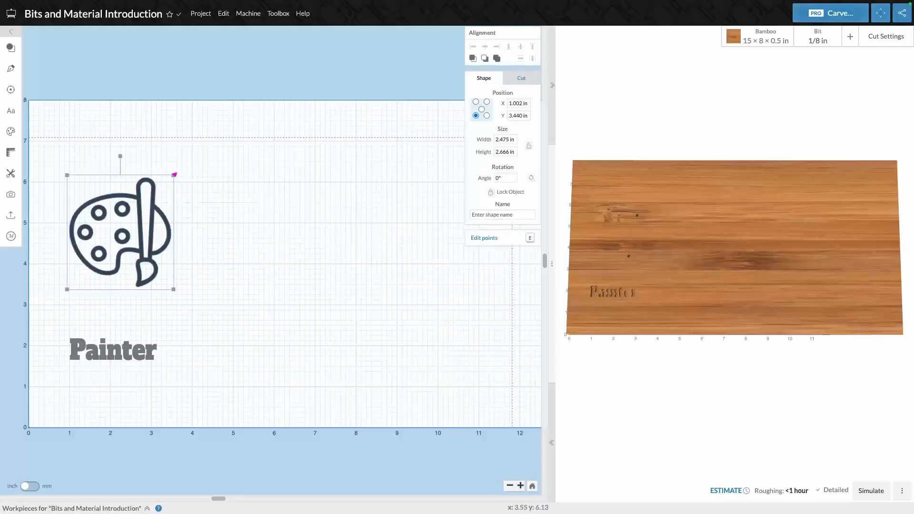
pyautogui.moveTo(174, 174); pyautogui.dragTo(373, 114)
pyautogui.moveTo(267, 145); pyautogui.dragTo(370, 222)
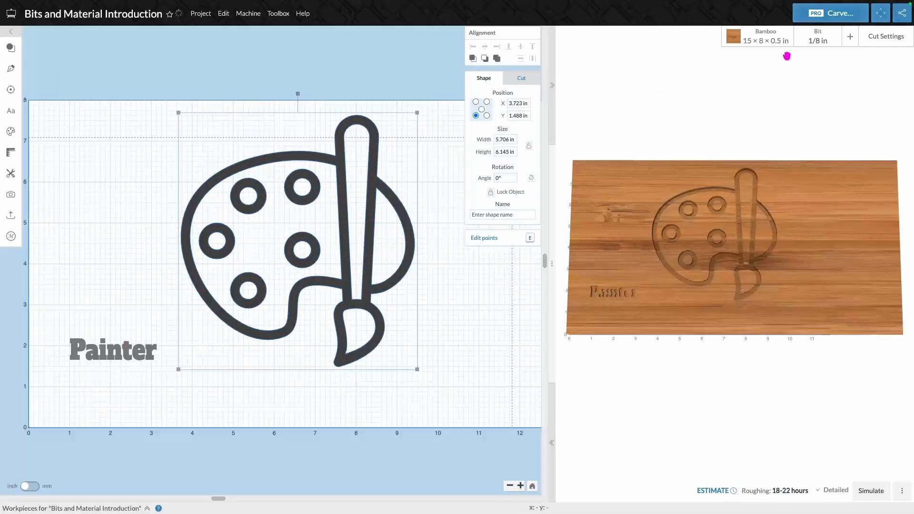
# Change the bit to the 30° Solid Carbide Single Flute Engraving V bit and close the bit list
pyautogui.click(819, 41)
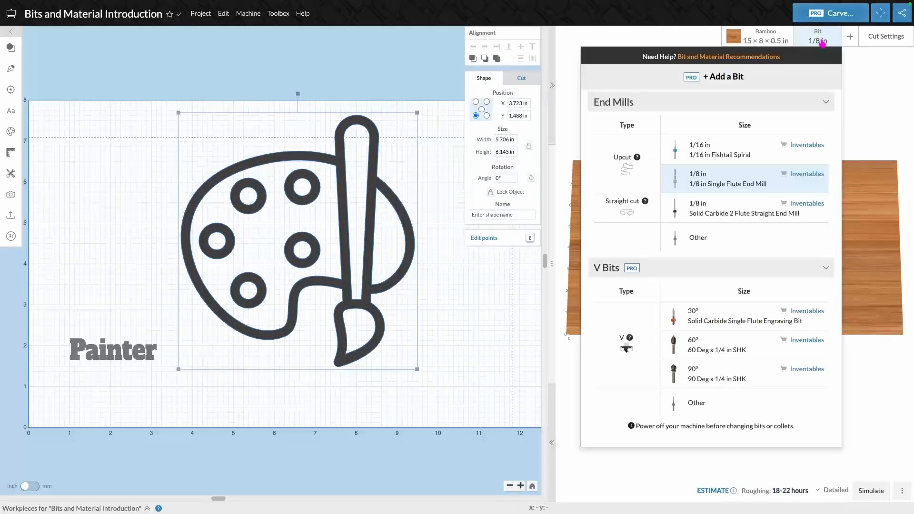
pyautogui.click(712, 321)
pyautogui.click(508, 401)
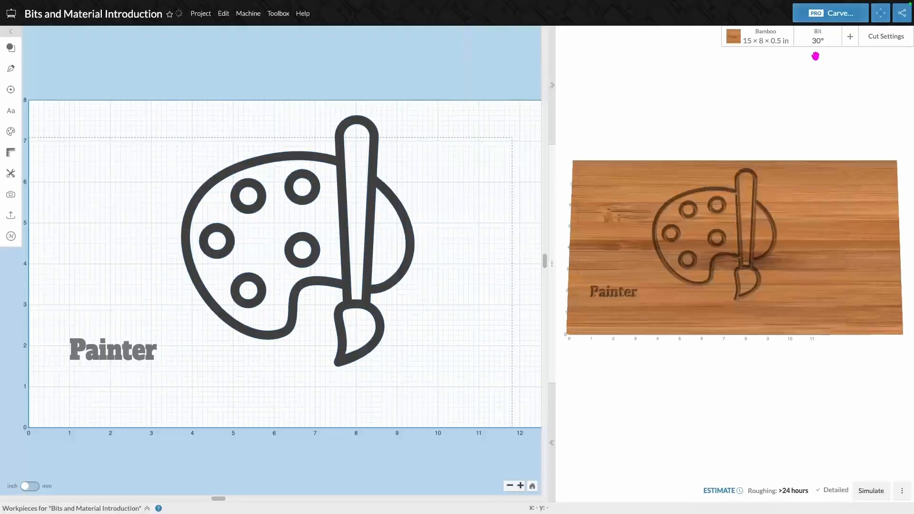
# Change the bit to the 1/8 in Solid Carbide 2 Flute Straight End Mill and close the bit list
pyautogui.click(817, 38)
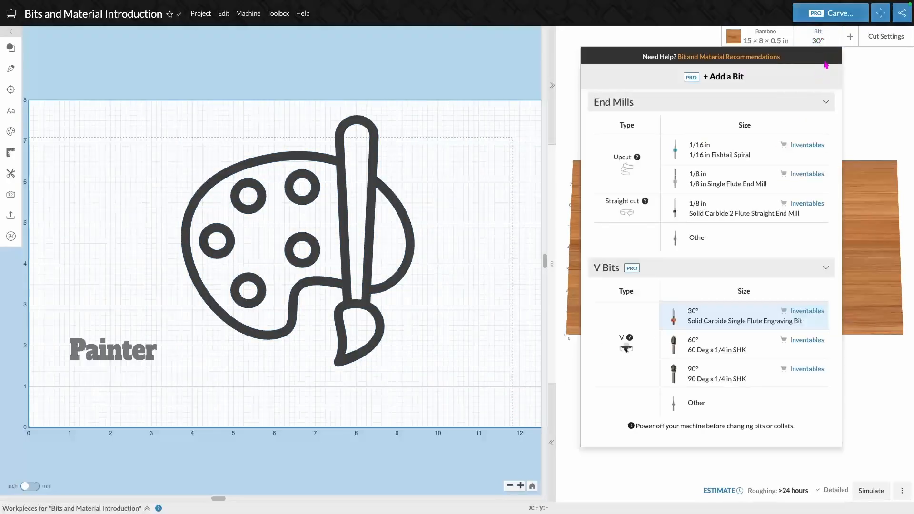
pyautogui.click(819, 41)
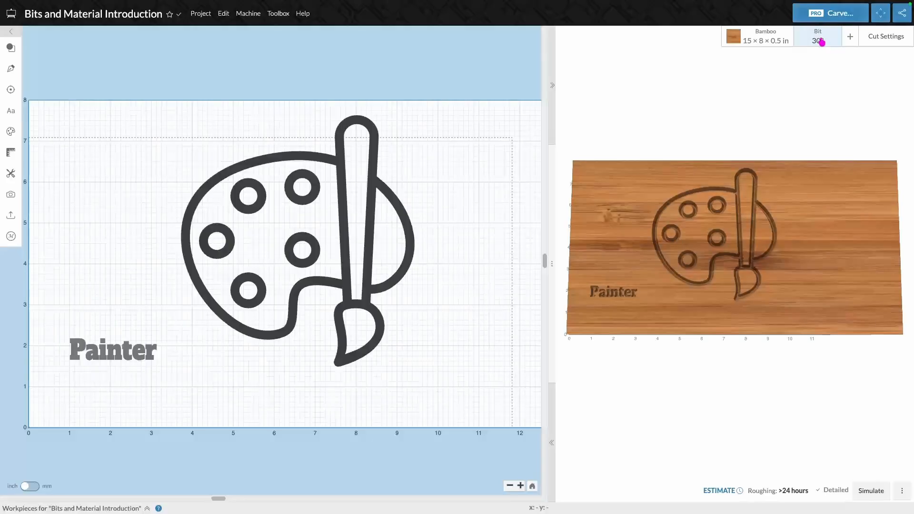
pyautogui.click(822, 42)
pyautogui.click(735, 210)
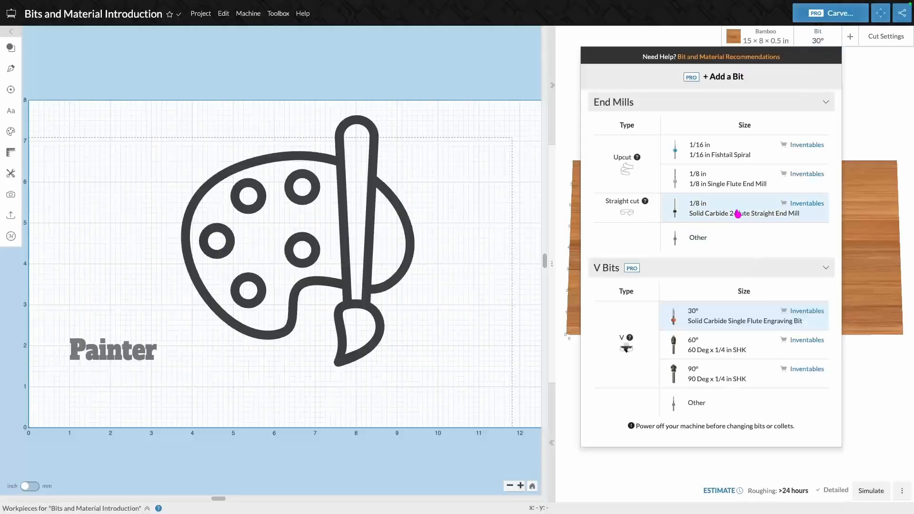
pyautogui.click(445, 180)
# Shrink the palette-and-brush artwork to about 2.77 × 2.98 in, keeping its lower-left corner in place
pyautogui.moveTo(429, 122); pyautogui.dragTo(209, 361)
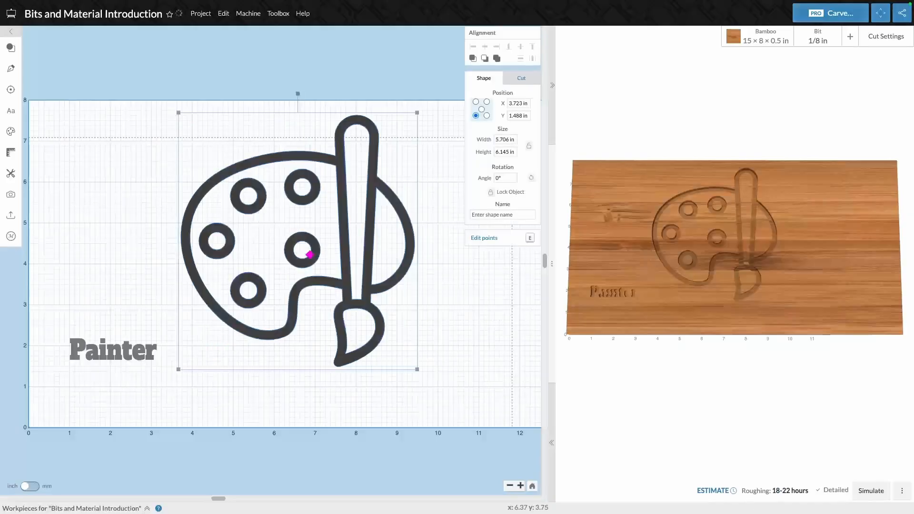
pyautogui.moveTo(417, 113); pyautogui.dragTo(297, 242)
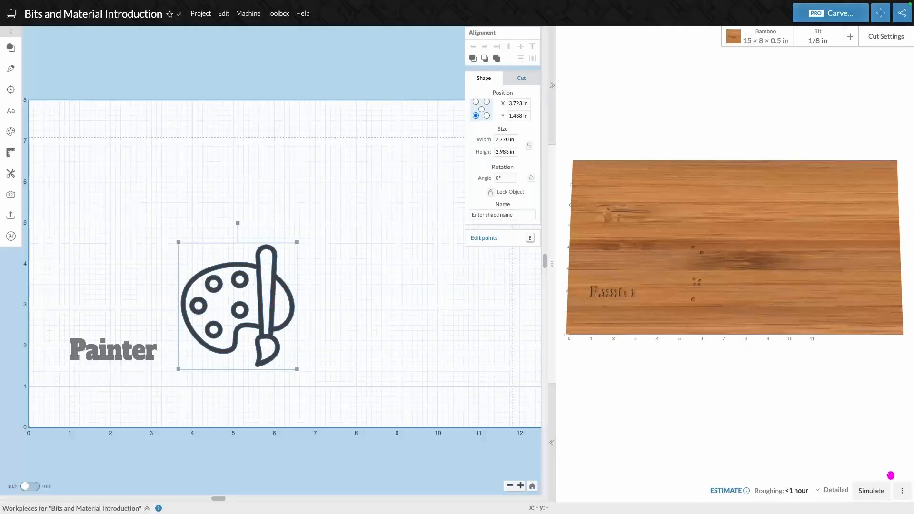
# Turn on the display of Uncut Areas in the 3D preview and close the view settings
pyautogui.click(901, 492)
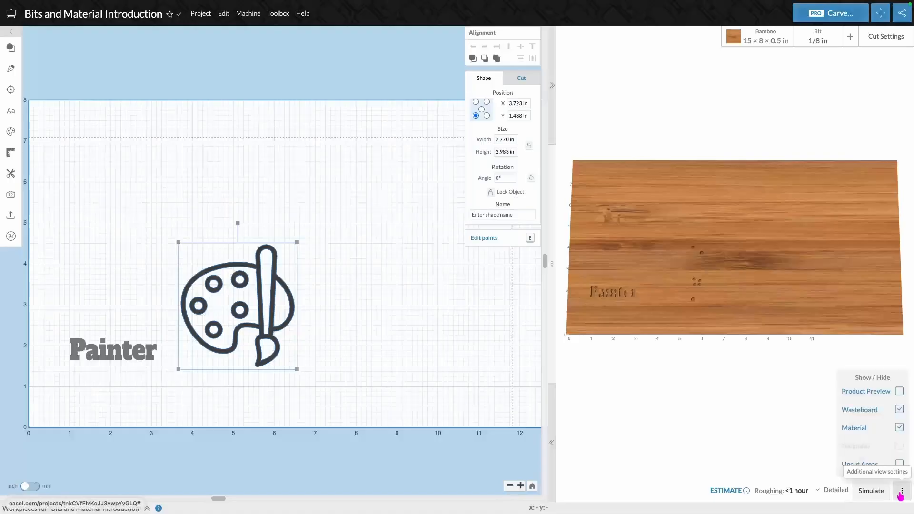
pyautogui.click(899, 464)
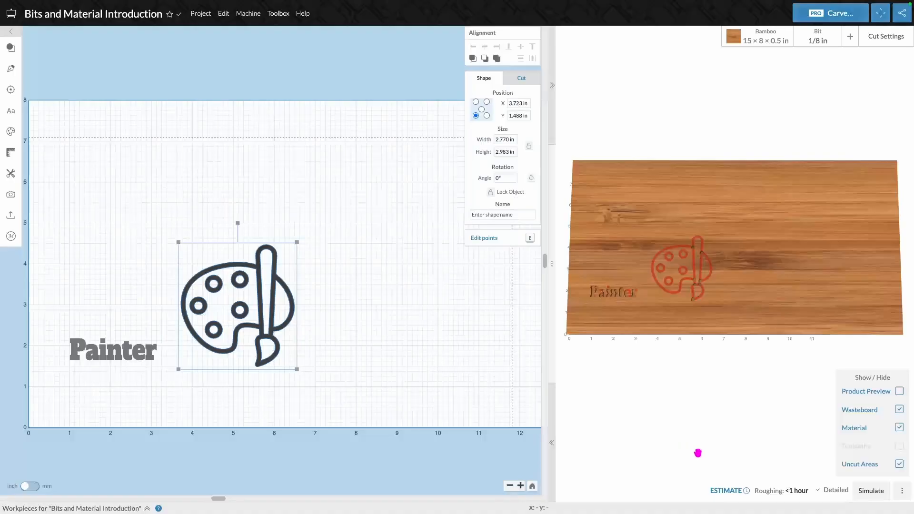
pyautogui.click(901, 491)
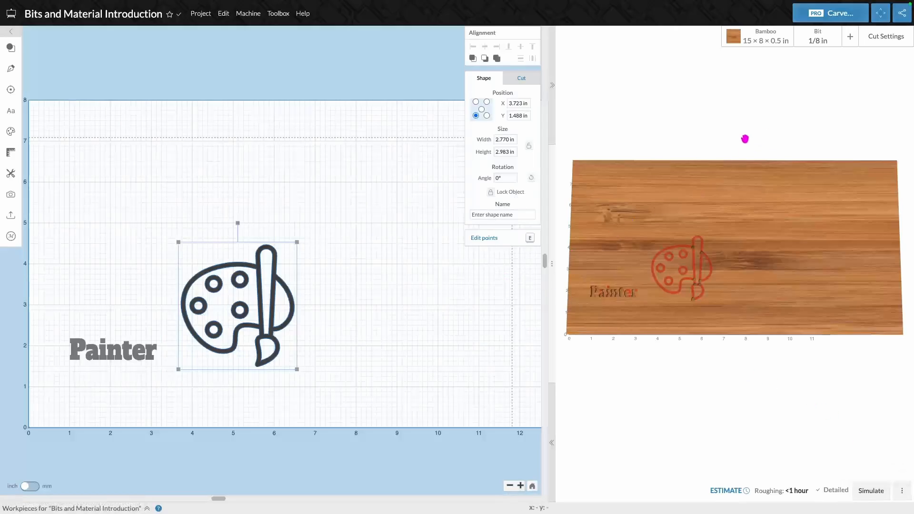
# Deepen the Painter text's cut to about 0.44 in and deselect the text
pyautogui.moveTo(153, 304); pyautogui.dragTo(67, 384)
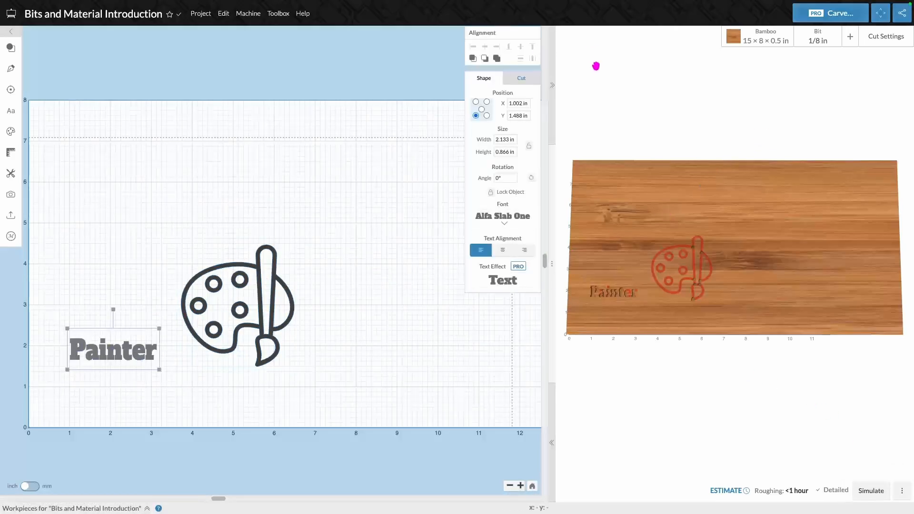
pyautogui.click(521, 77)
pyautogui.moveTo(502, 127); pyautogui.dragTo(507, 175)
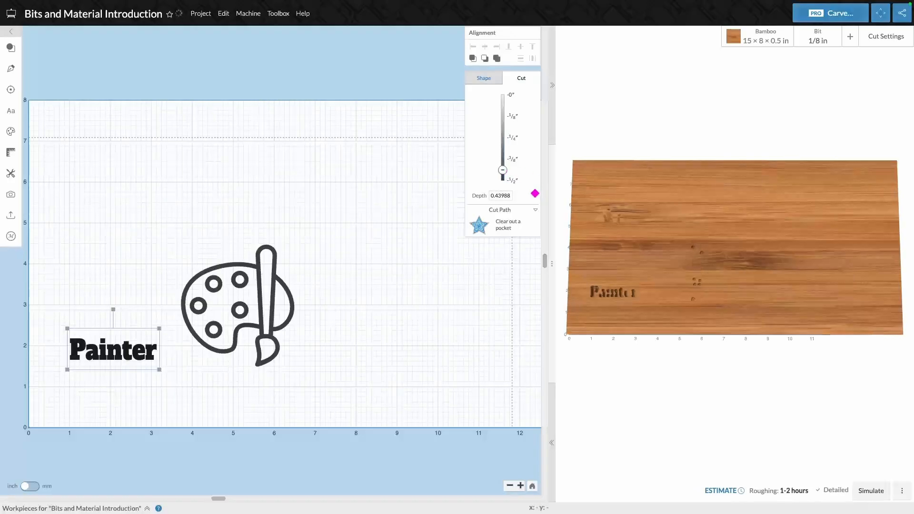
pyautogui.click(480, 327)
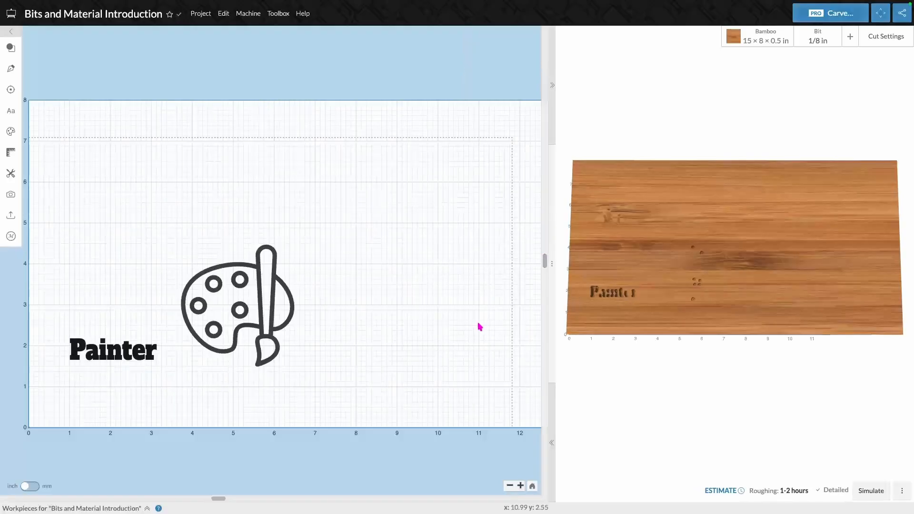